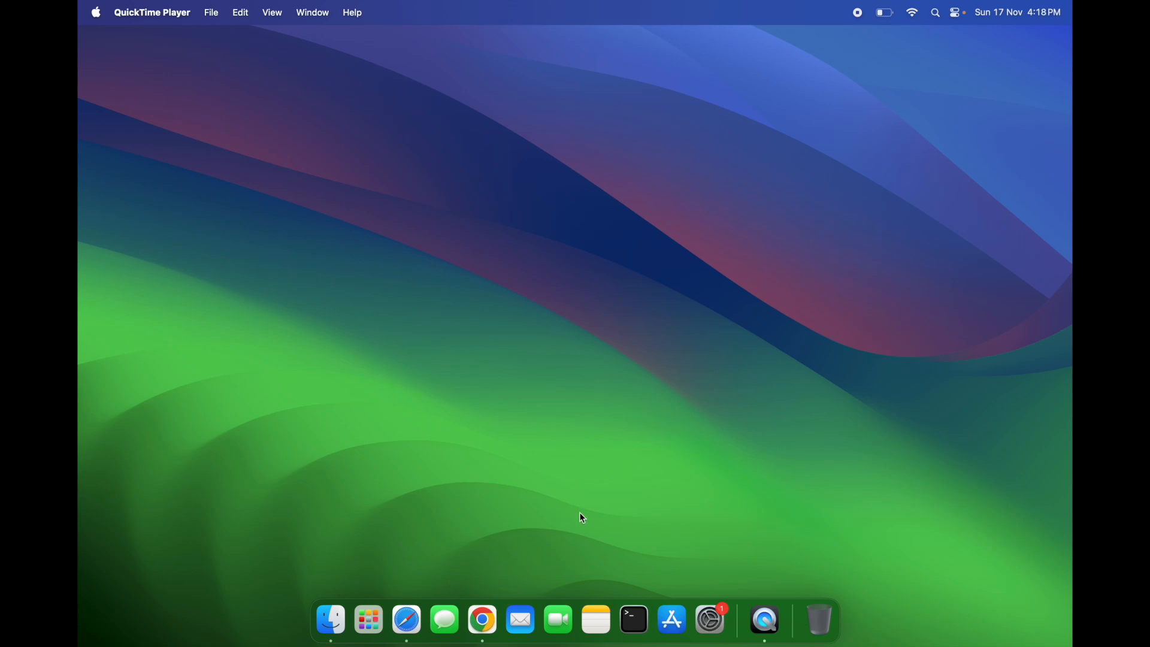
- Search Google in Chrome for "install intellij"
{"action": "left_click", "coordinate": [483, 620]}
{"action": "left_click", "coordinate": [442, 77]}
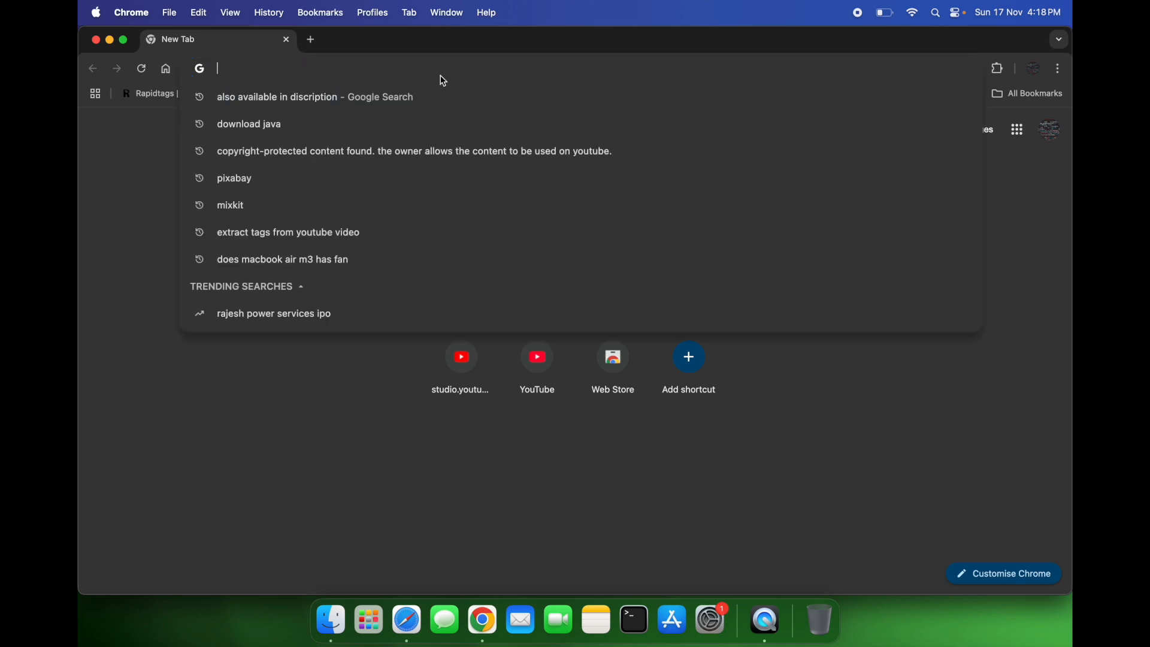
{"action": "type", "text": "install"}
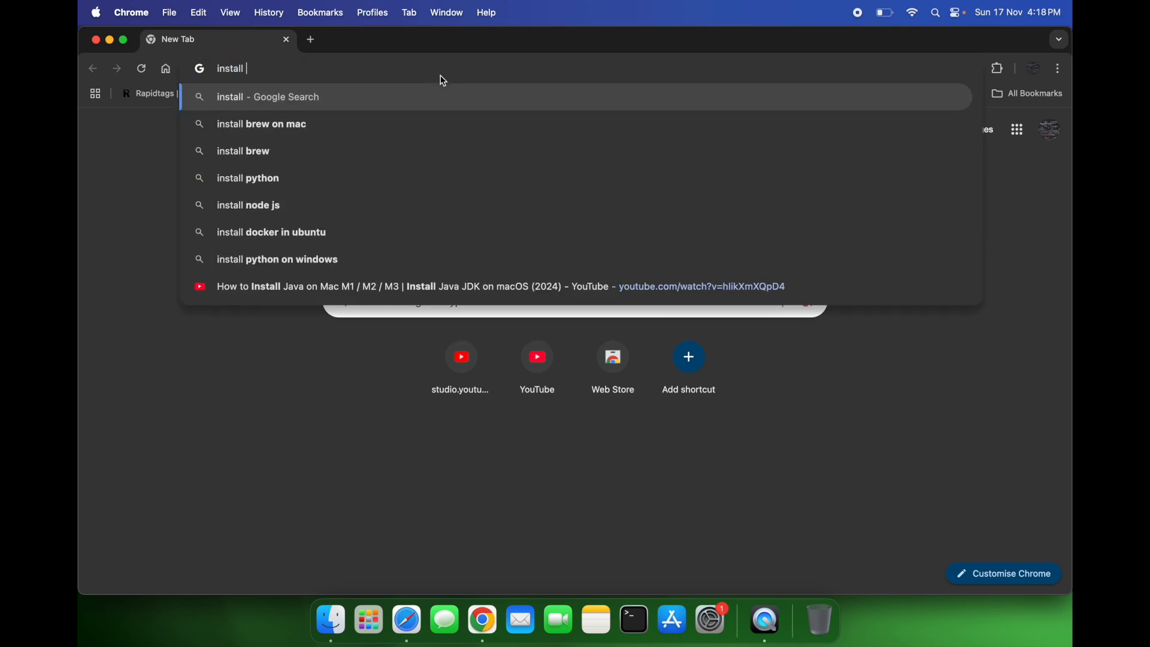
{"action": "type", "text": " intellij"}
{"action": "key", "text": "Return"}
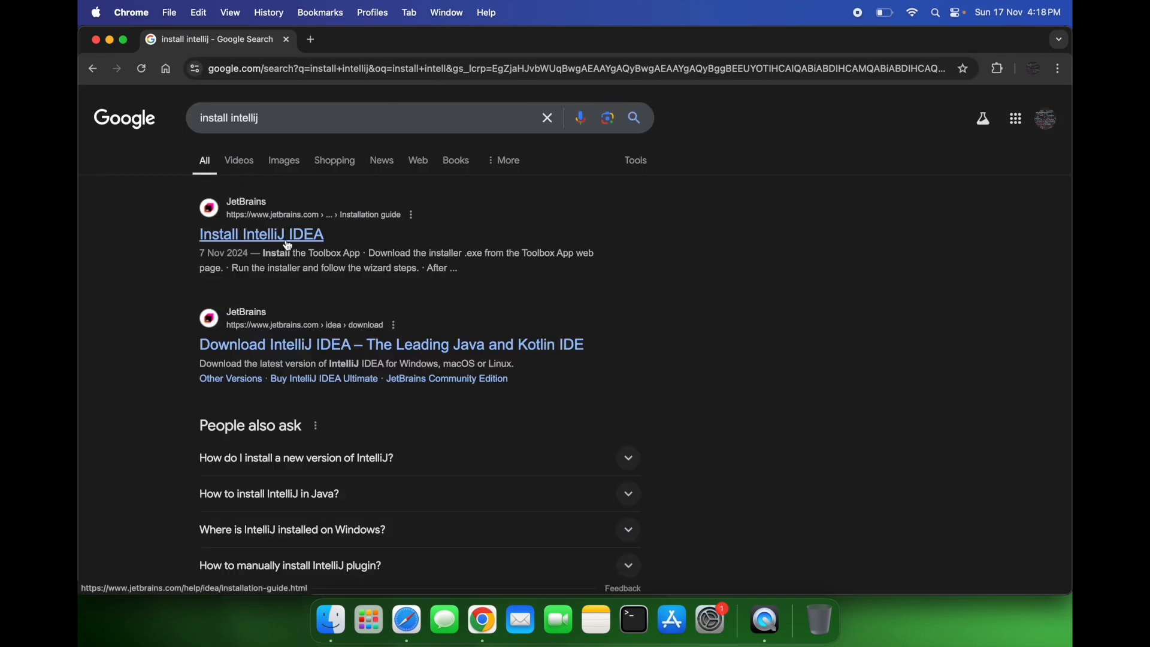
- Open the JetBrains download page for IntelliJ IDEA from the search results and accept all cookies
{"action": "left_click", "coordinate": [315, 345]}
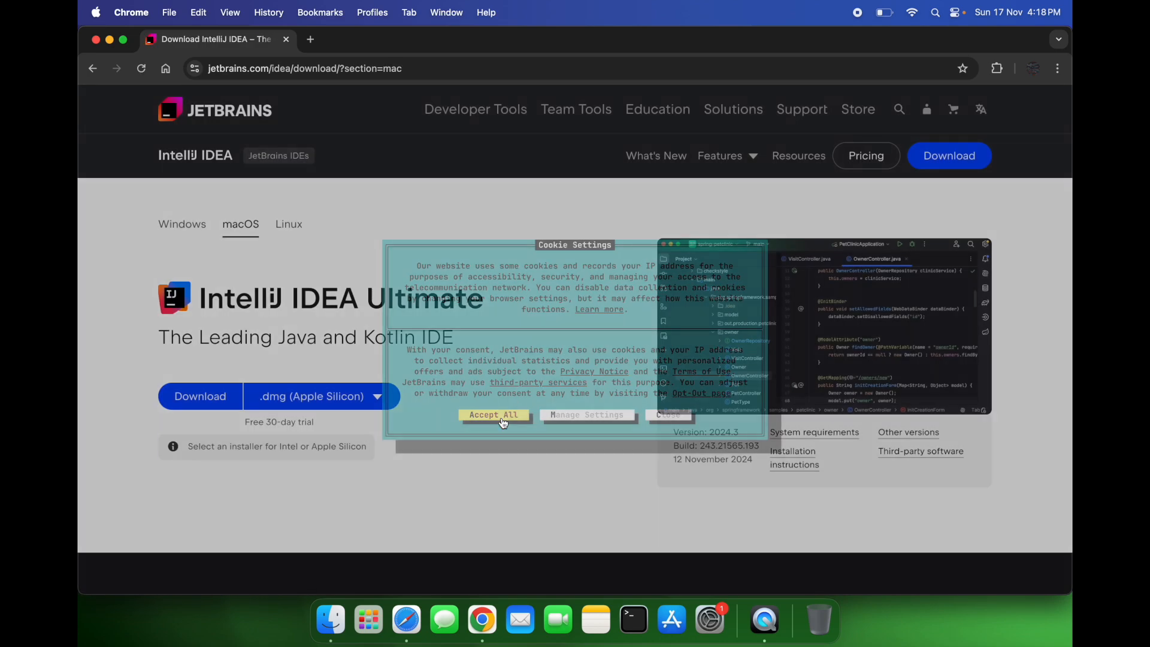
{"action": "left_click", "coordinate": [503, 417]}
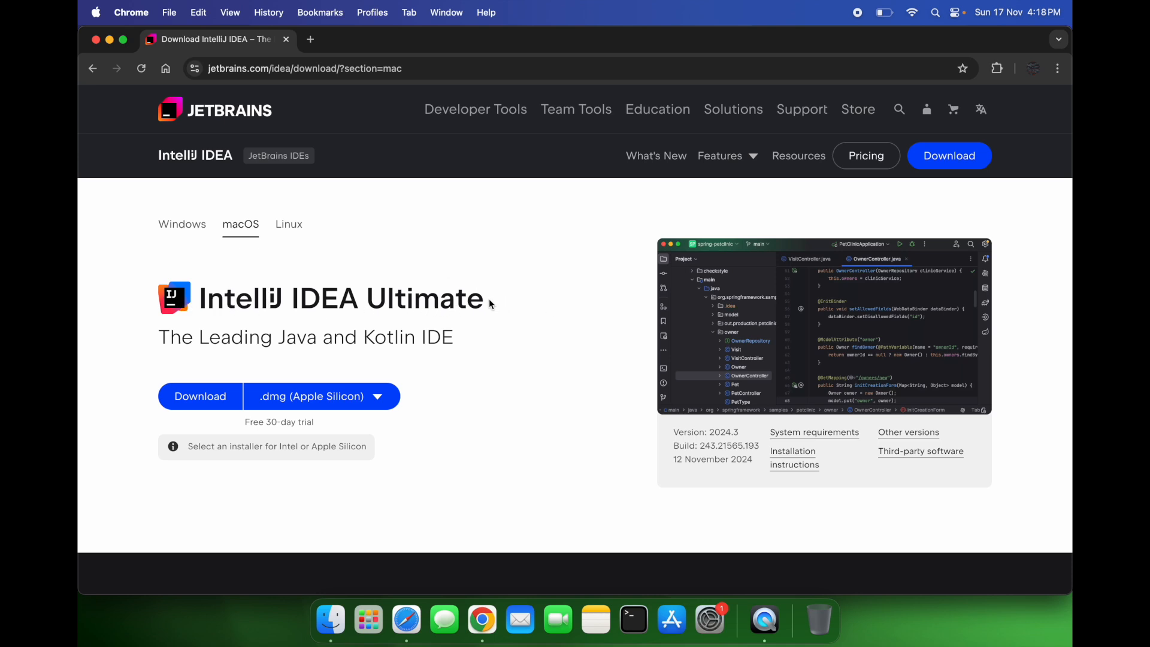
{"action": "left_click_drag", "start_coordinate": [488, 305], "coordinate": [360, 303]}
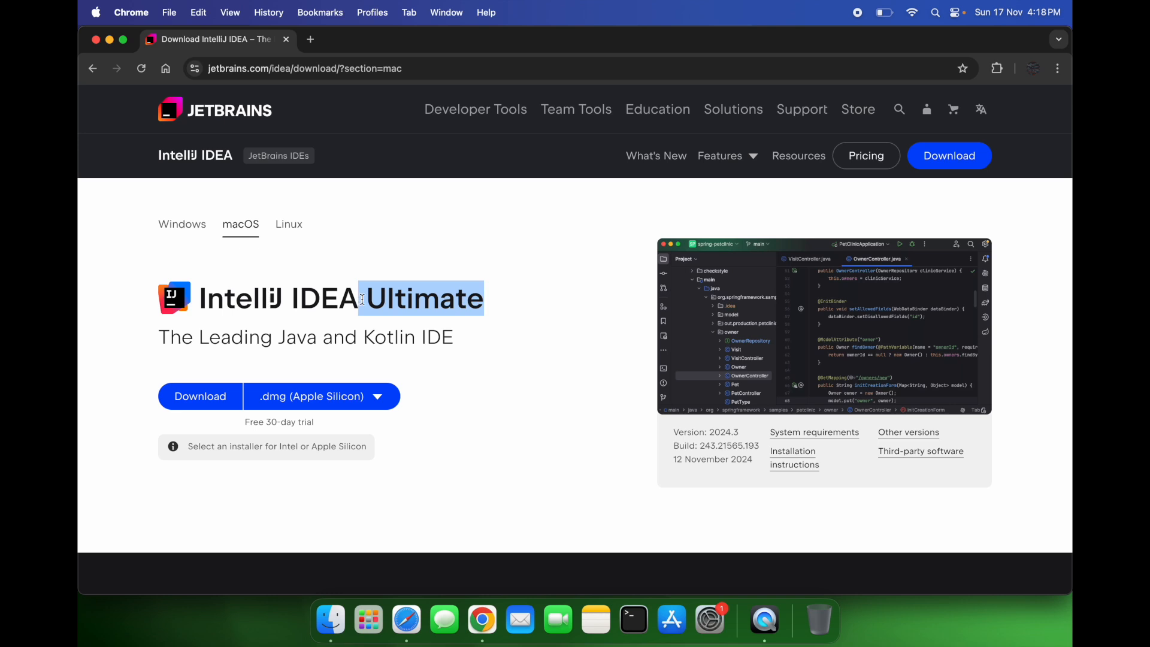
{"action": "left_click", "coordinate": [474, 349]}
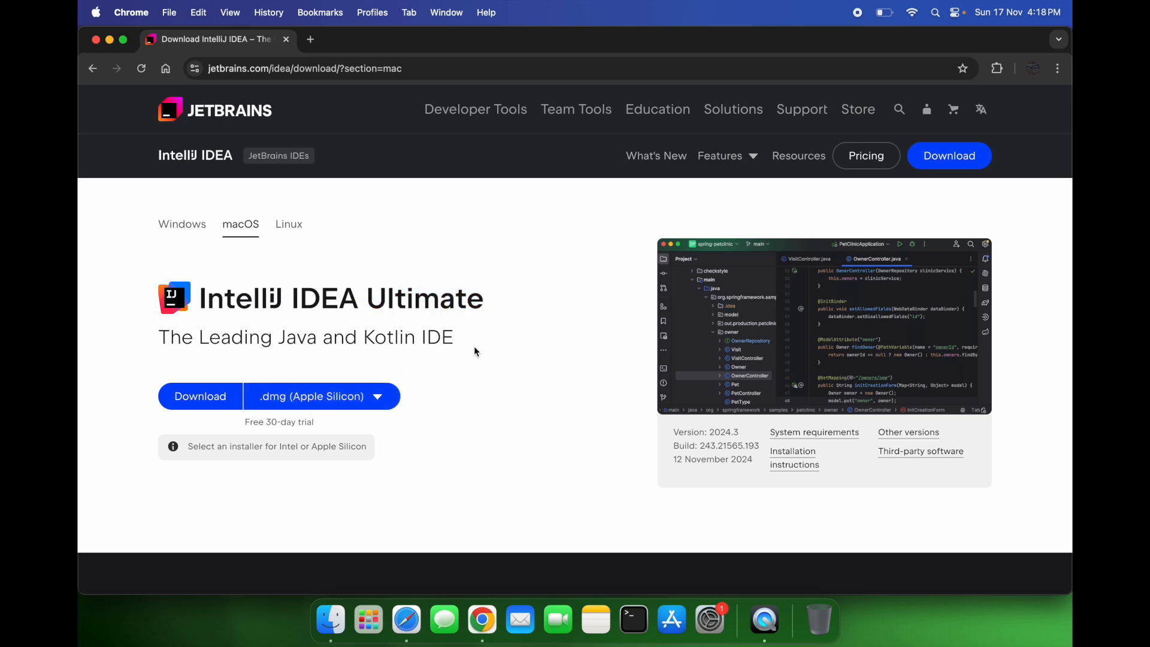
- Download IntelliJ IDEA Community Edition for macOS as the .dmg (Apple Silicon) installer
{"action": "scroll", "coordinate": [475, 349], "scroll_direction": "down", "scroll_amount": 1}
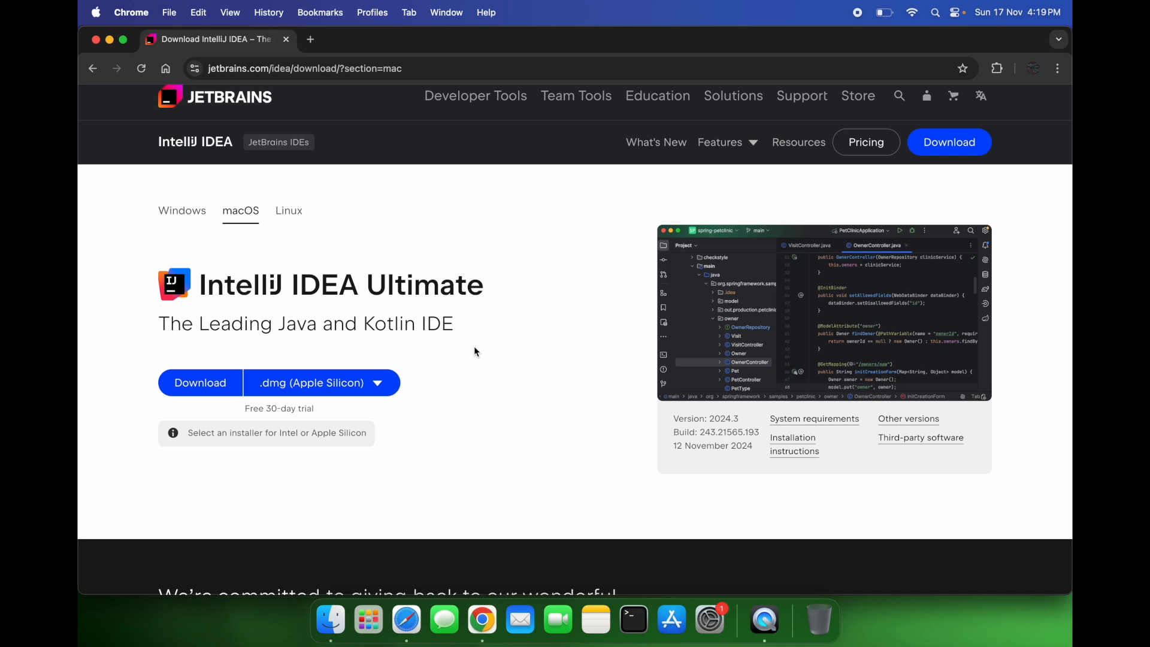
{"action": "scroll", "coordinate": [475, 351], "scroll_direction": "down", "scroll_amount": 7}
{"action": "scroll", "coordinate": [476, 350], "scroll_direction": "down", "scroll_amount": 1}
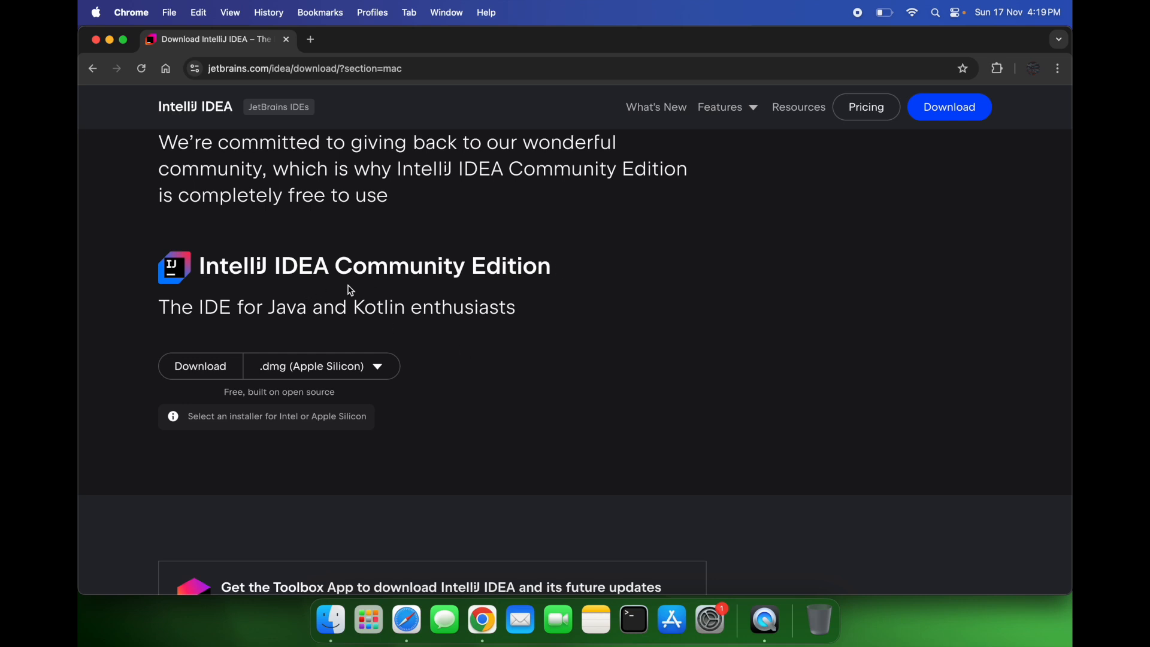
{"action": "scroll", "coordinate": [351, 291], "scroll_direction": "down", "scroll_amount": 3}
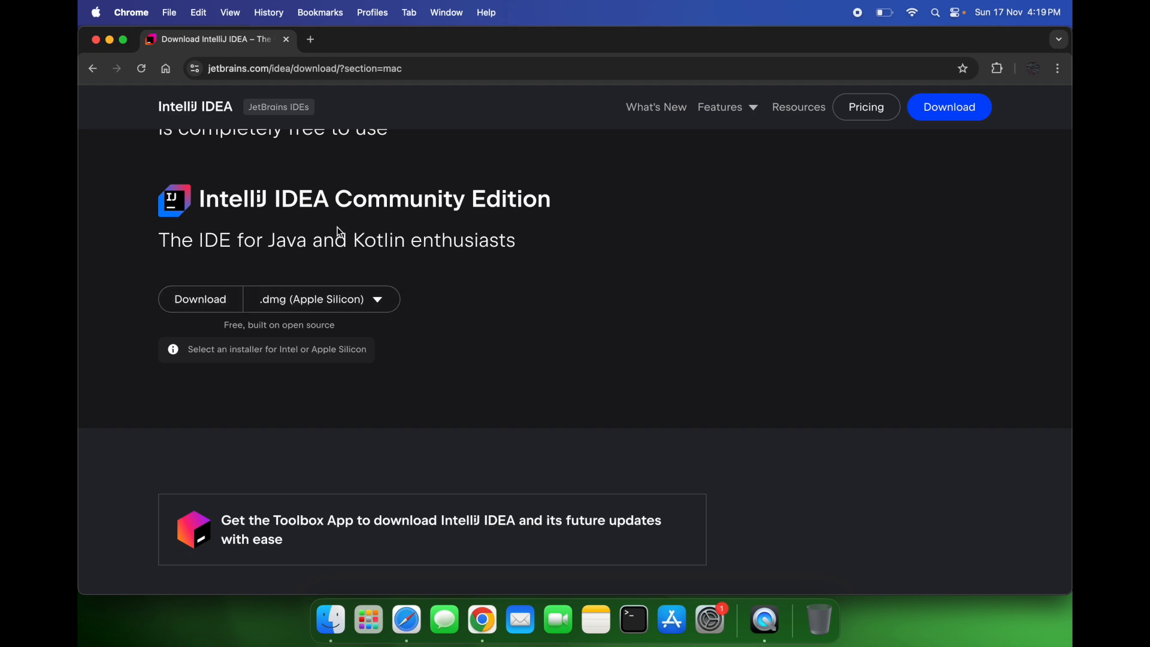
{"action": "left_click", "coordinate": [387, 301]}
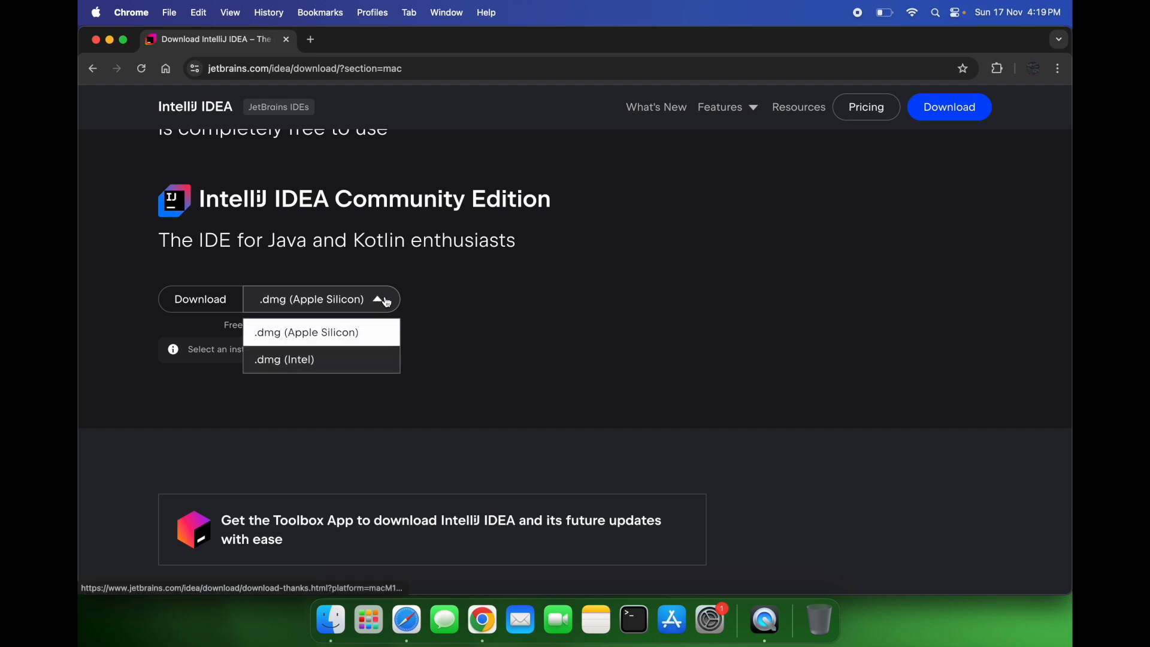
{"action": "left_click", "coordinate": [386, 302]}
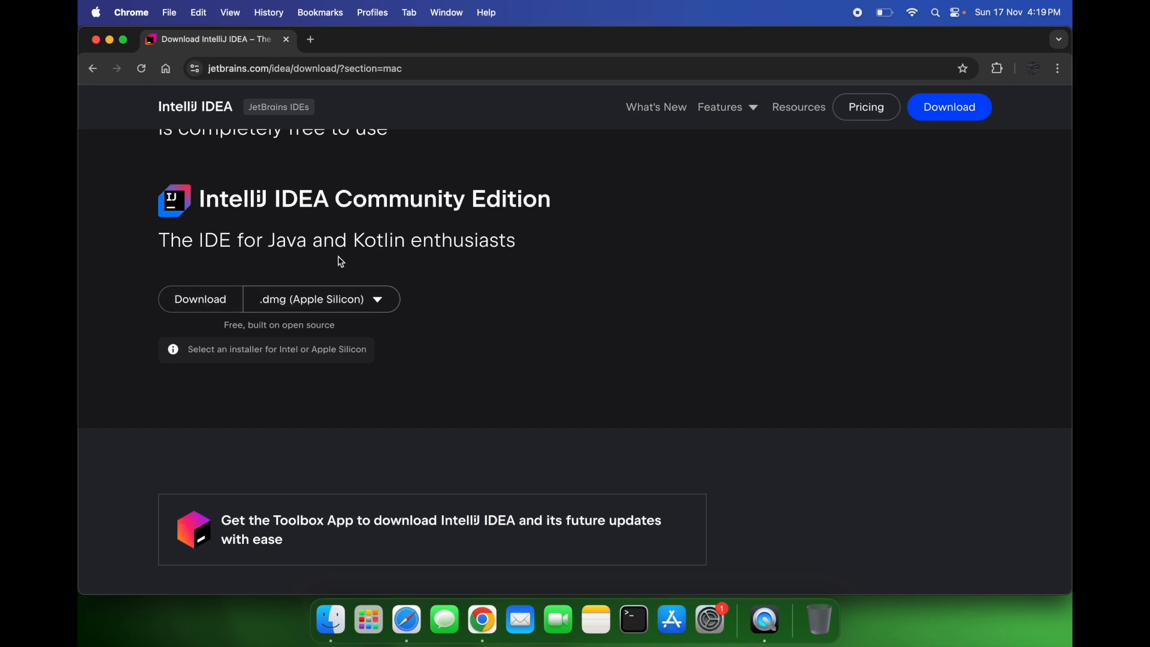
{"action": "left_click", "coordinate": [214, 300]}
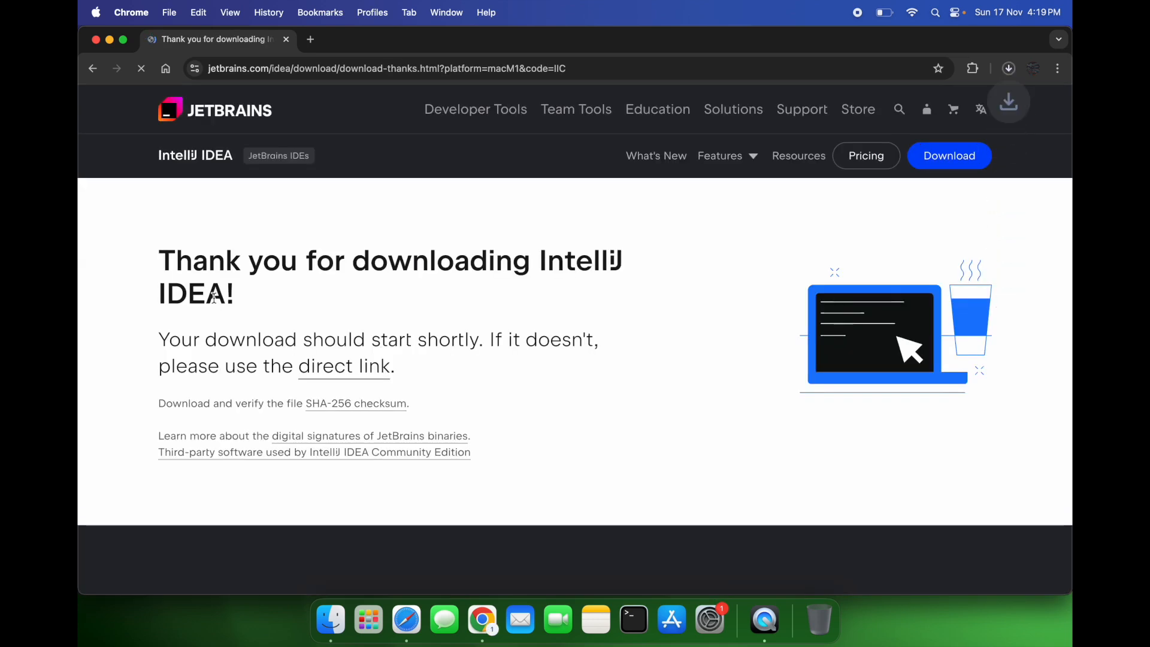
- Open the downloaded ideaIC-2024.3-aarch64.dmg, copy IntelliJ IDEA CE into the Applications folder and close the installer window
{"action": "left_click", "coordinate": [1010, 70]}
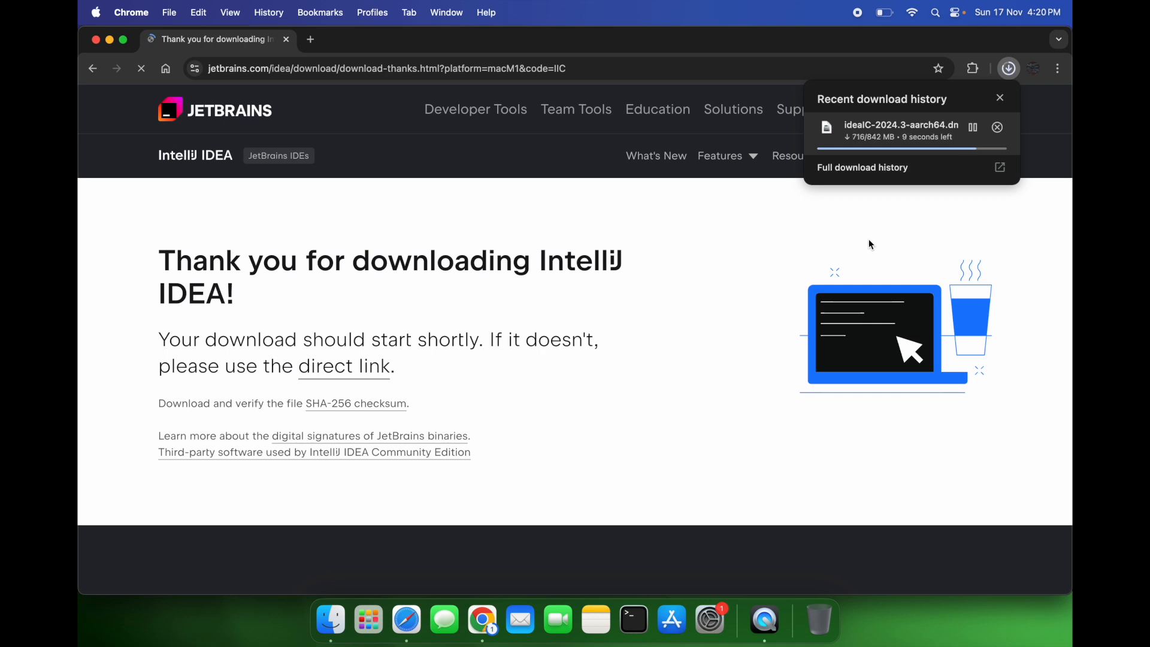
{"action": "left_click", "coordinate": [1000, 98]}
{"action": "left_click", "coordinate": [1009, 69]}
{"action": "left_click", "coordinate": [911, 133]}
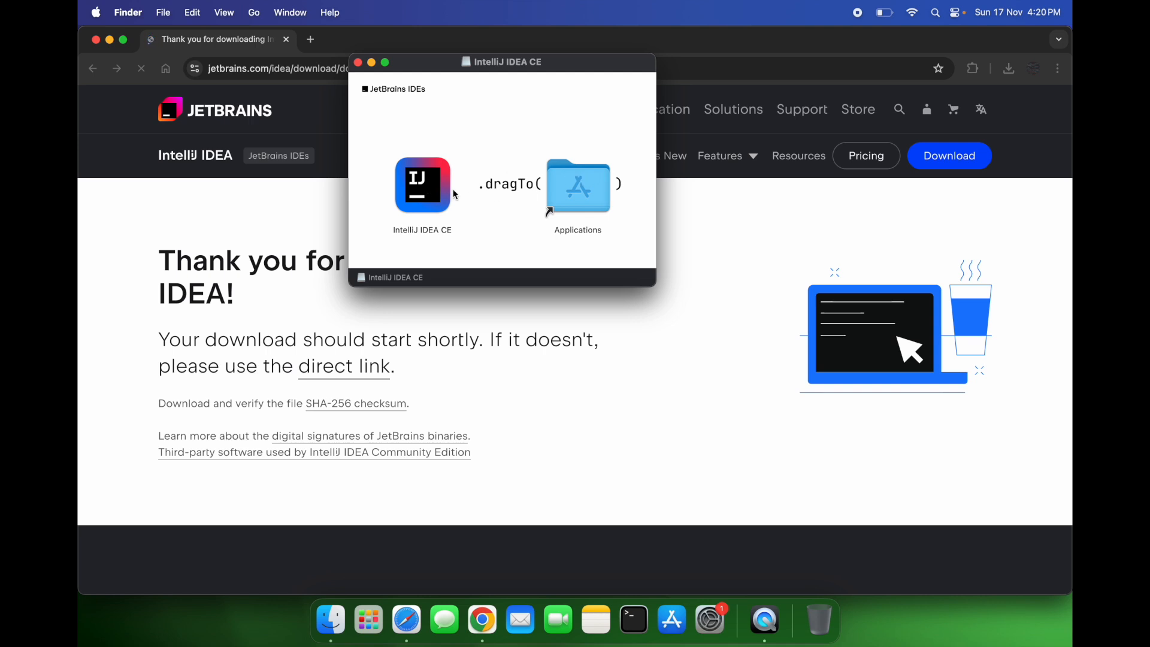
{"action": "left_click_drag", "start_coordinate": [437, 210], "coordinate": [569, 195]}
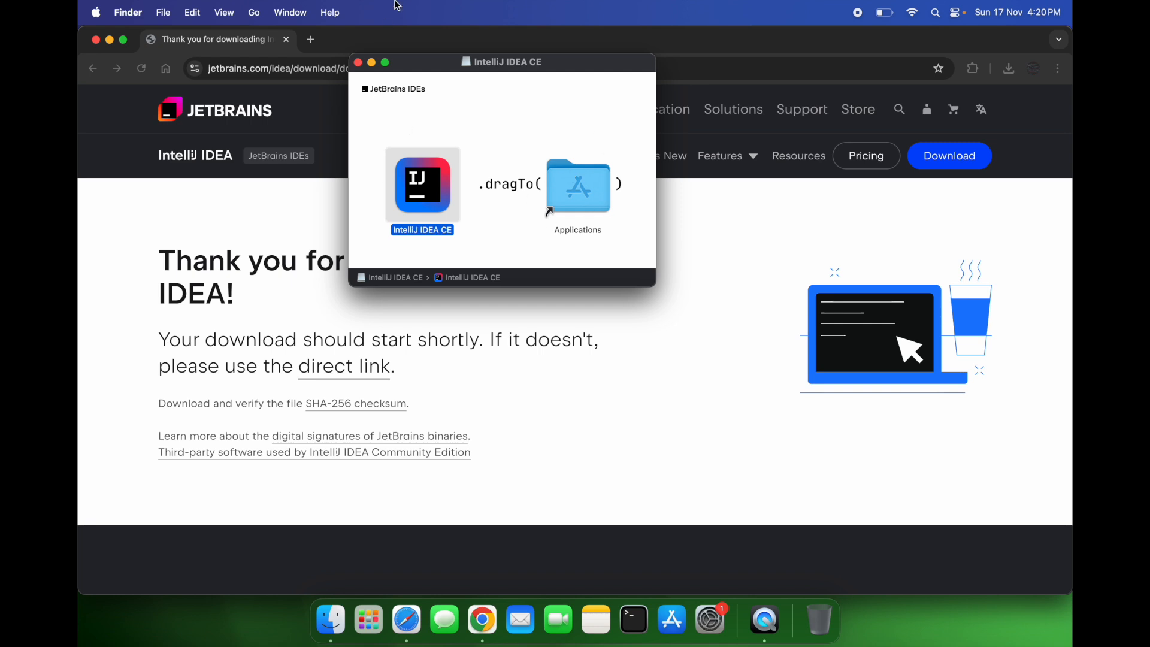
{"action": "left_click", "coordinate": [358, 62]}
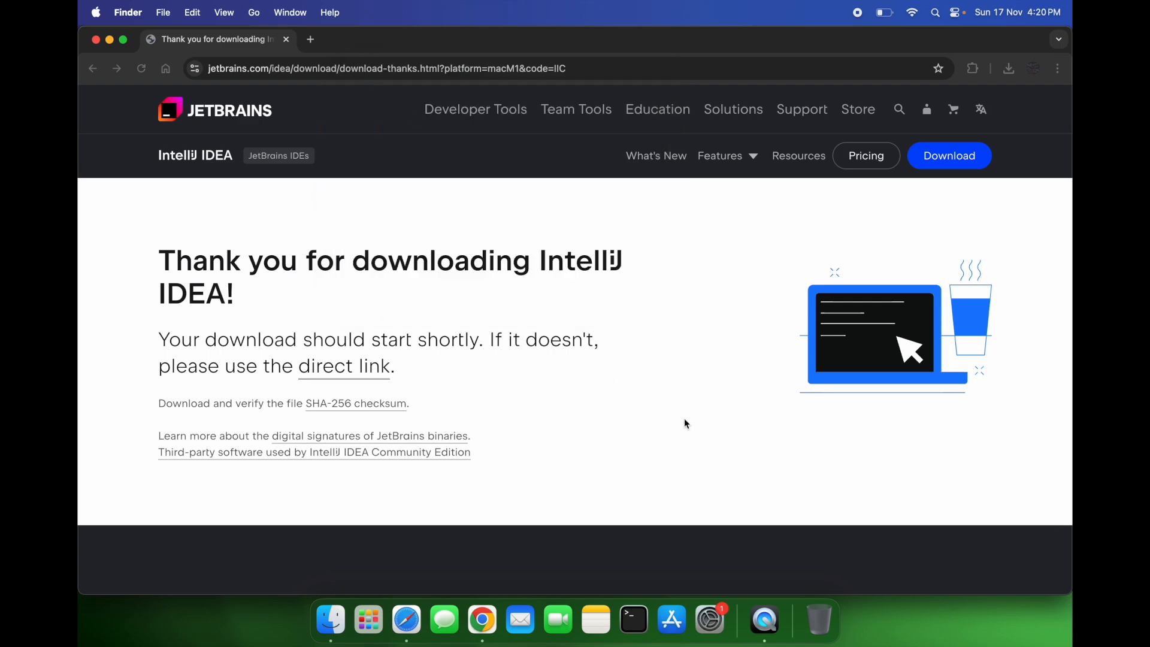
- Launch IntelliJ IDEA CE from the installed applications, minimize the browser window and approve opening the downloaded app
{"action": "left_click", "coordinate": [369, 622]}
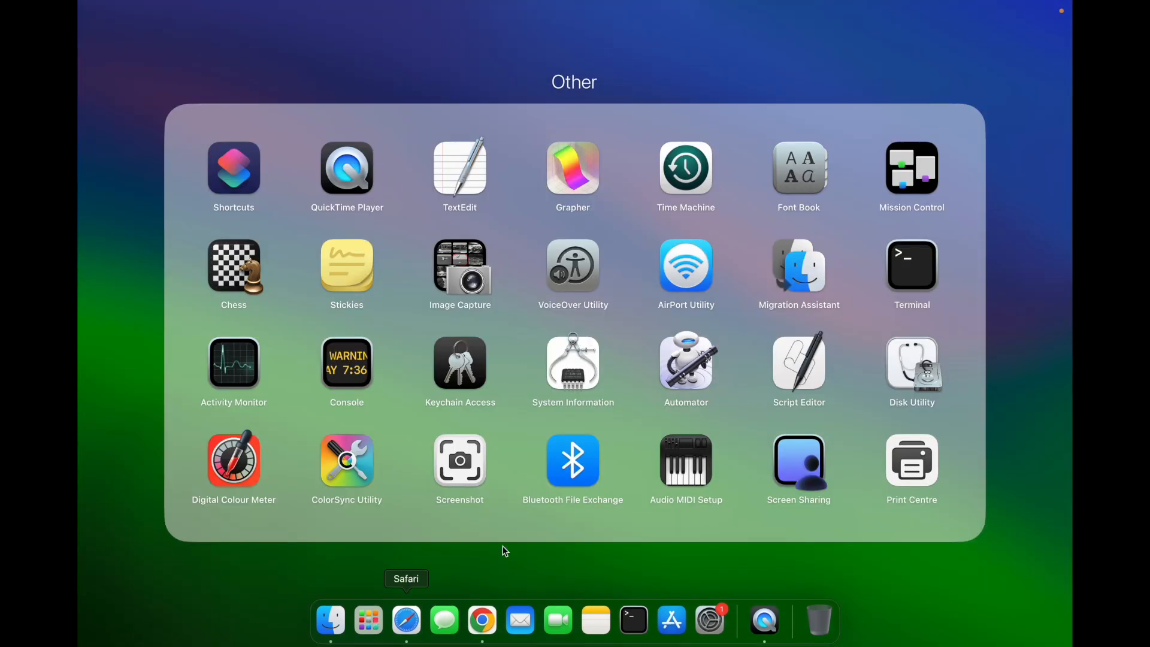
{"action": "left_click", "coordinate": [711, 593]}
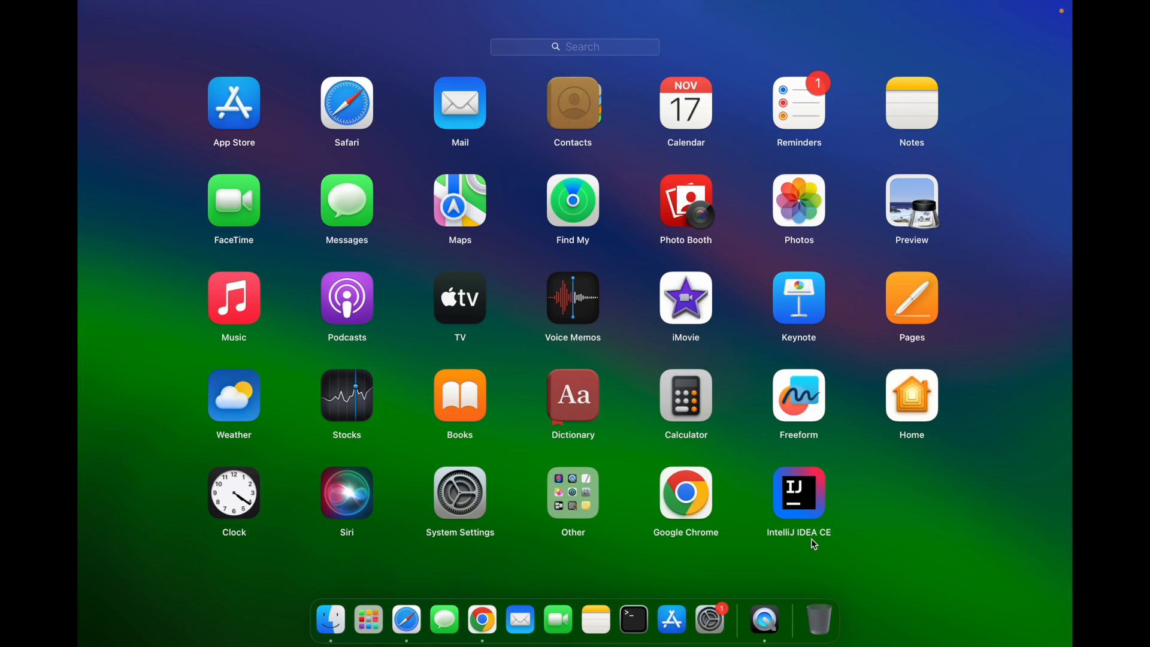
{"action": "left_click", "coordinate": [801, 497]}
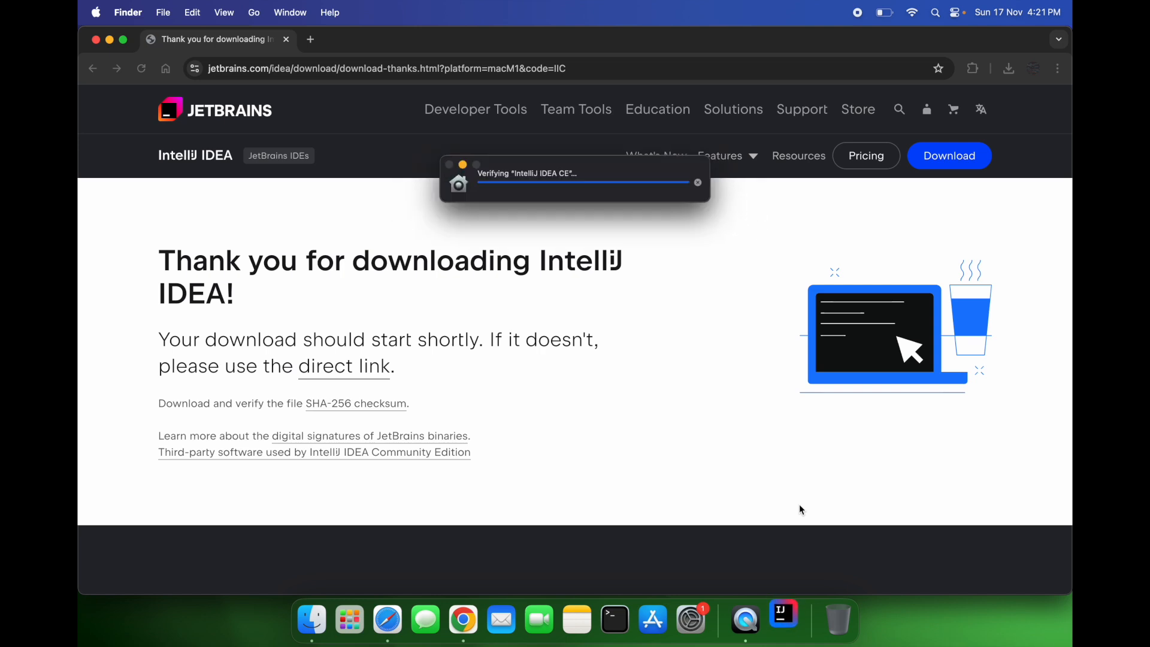
{"action": "left_click", "coordinate": [110, 39]}
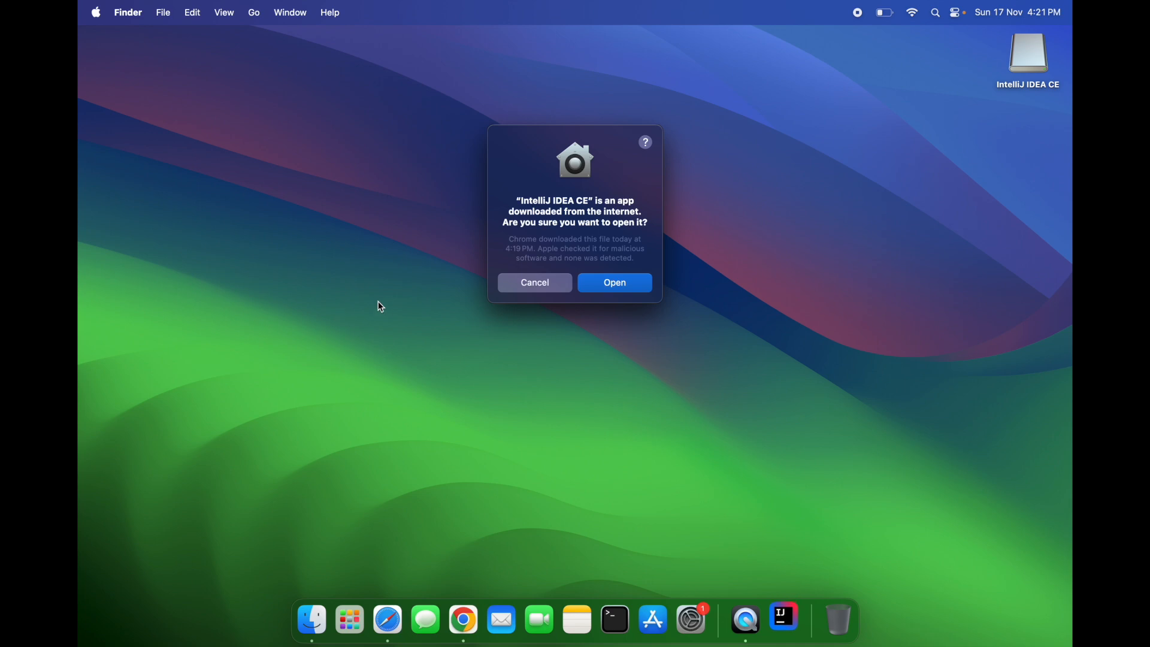
{"action": "left_click", "coordinate": [608, 282]}
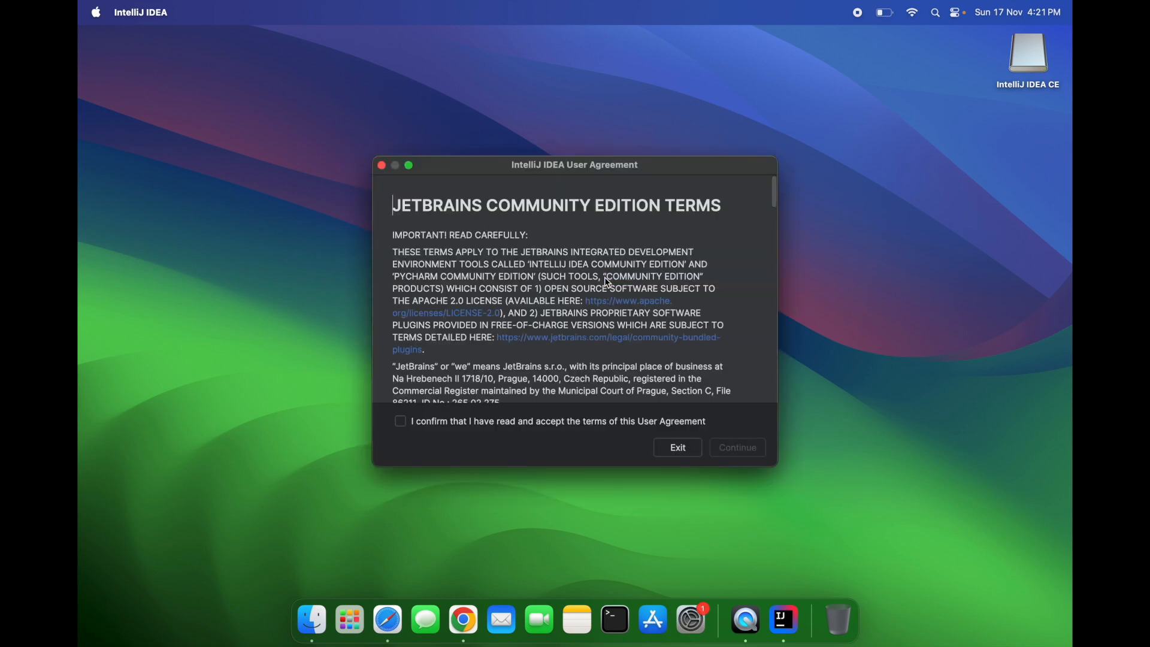
- Accept the IntelliJ IDEA User Agreement and decline sending anonymous usage statistics
{"action": "left_click", "coordinate": [402, 424]}
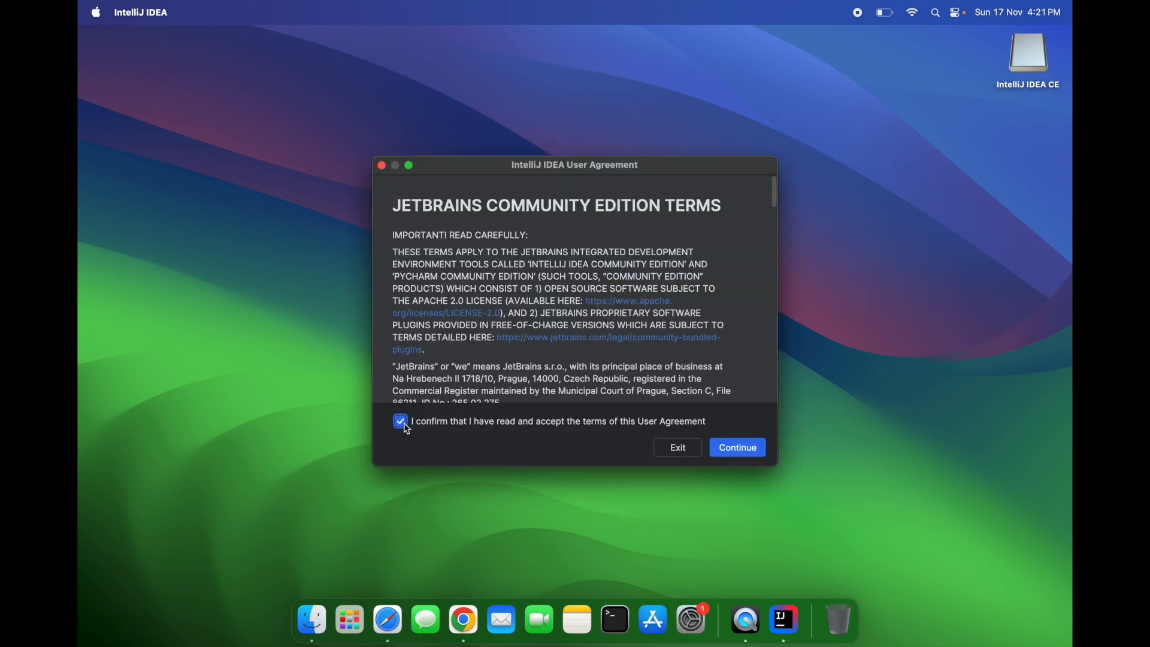
{"action": "scroll", "coordinate": [698, 324], "scroll_direction": "down", "scroll_amount": 3}
{"action": "scroll", "coordinate": [698, 324], "scroll_direction": "up", "scroll_amount": 3}
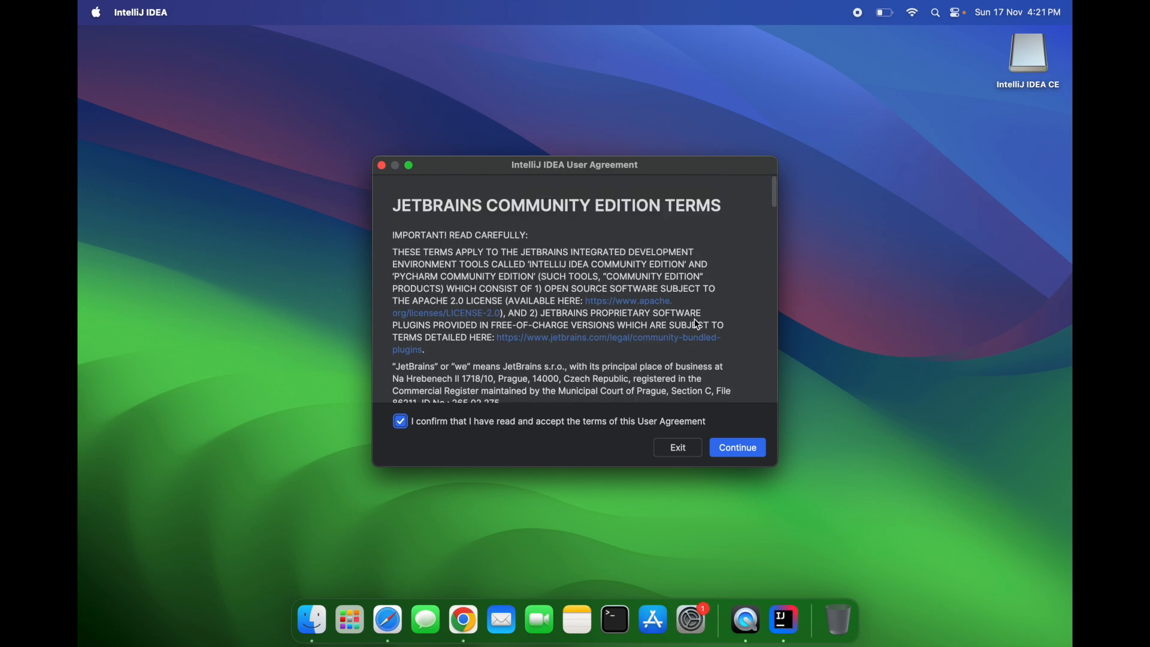
{"action": "left_click", "coordinate": [727, 447]}
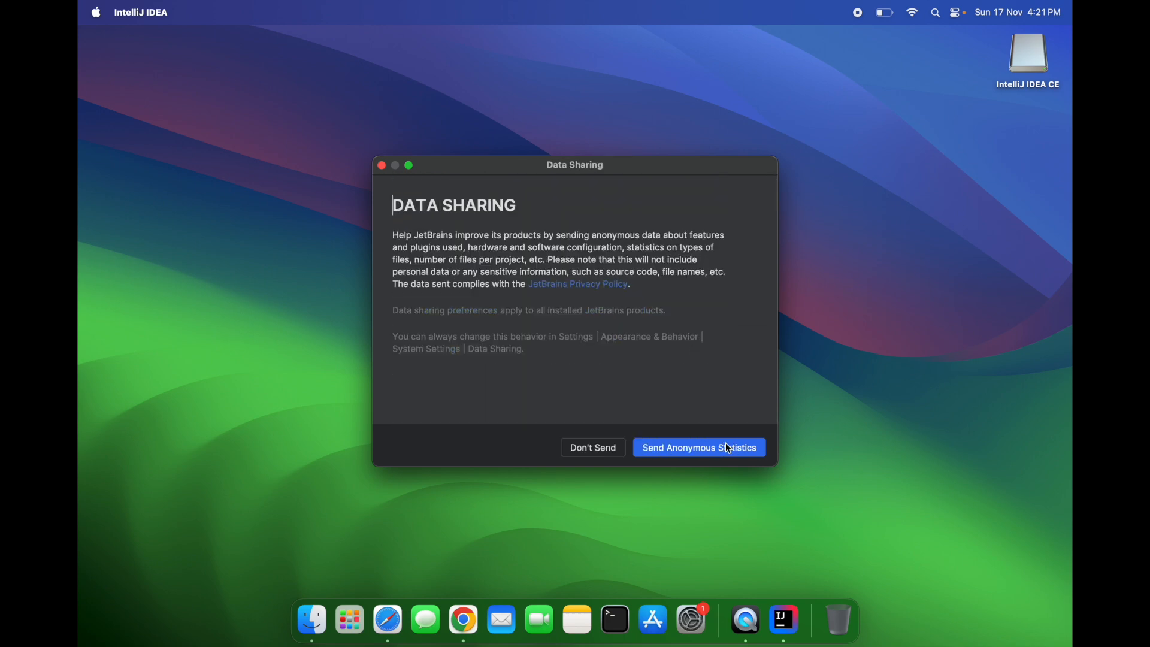
{"action": "left_click", "coordinate": [595, 451]}
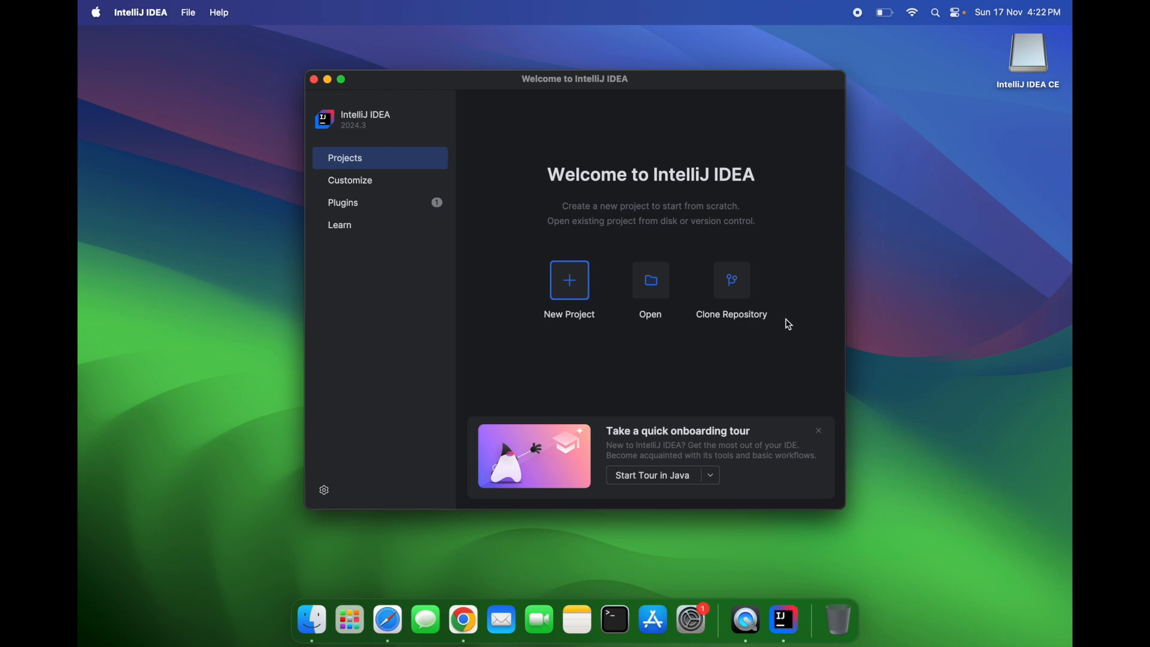
- Look over the Customize and Plugins pages of the welcome window and return to Projects
{"action": "left_click", "coordinate": [382, 188]}
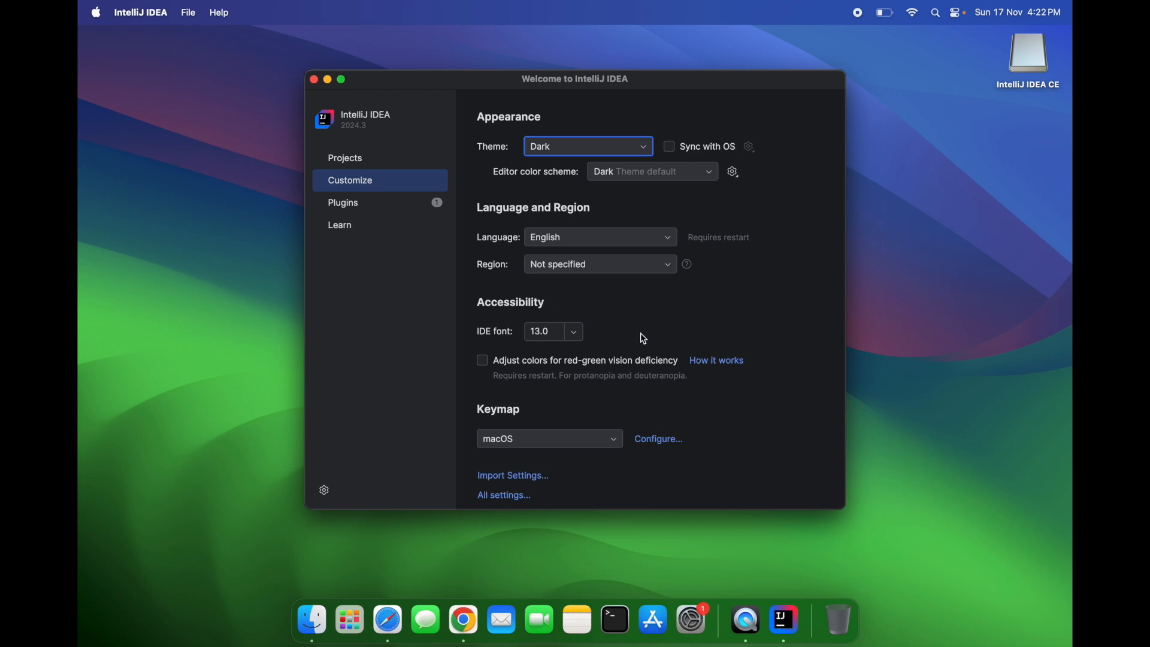
{"action": "left_click", "coordinate": [380, 207]}
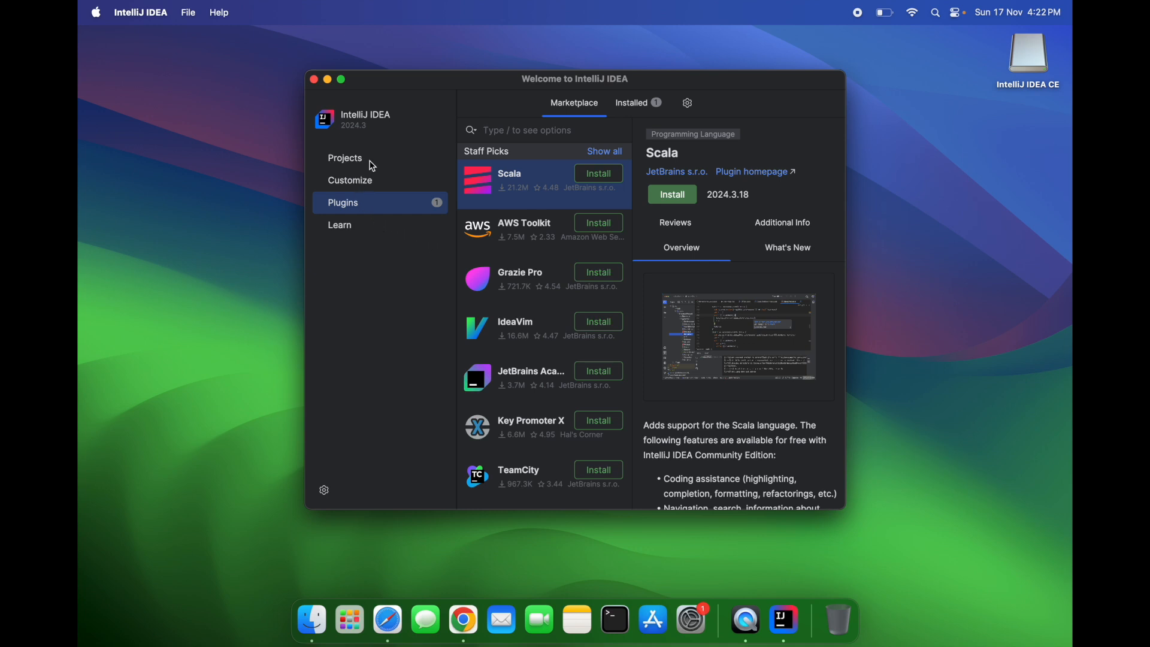
{"action": "left_click", "coordinate": [371, 163]}
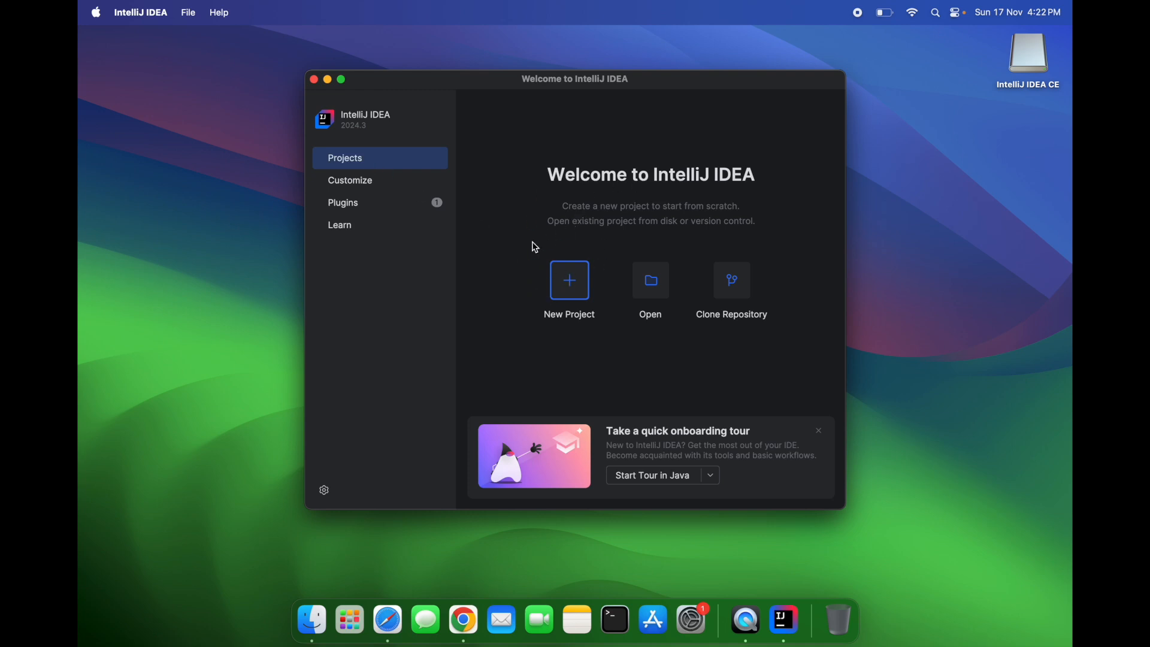
- Create a new Java project named demoJava with the IntelliJ build system, Oracle OpenJDK 21.0.5 and sample code
{"action": "left_click", "coordinate": [584, 291]}
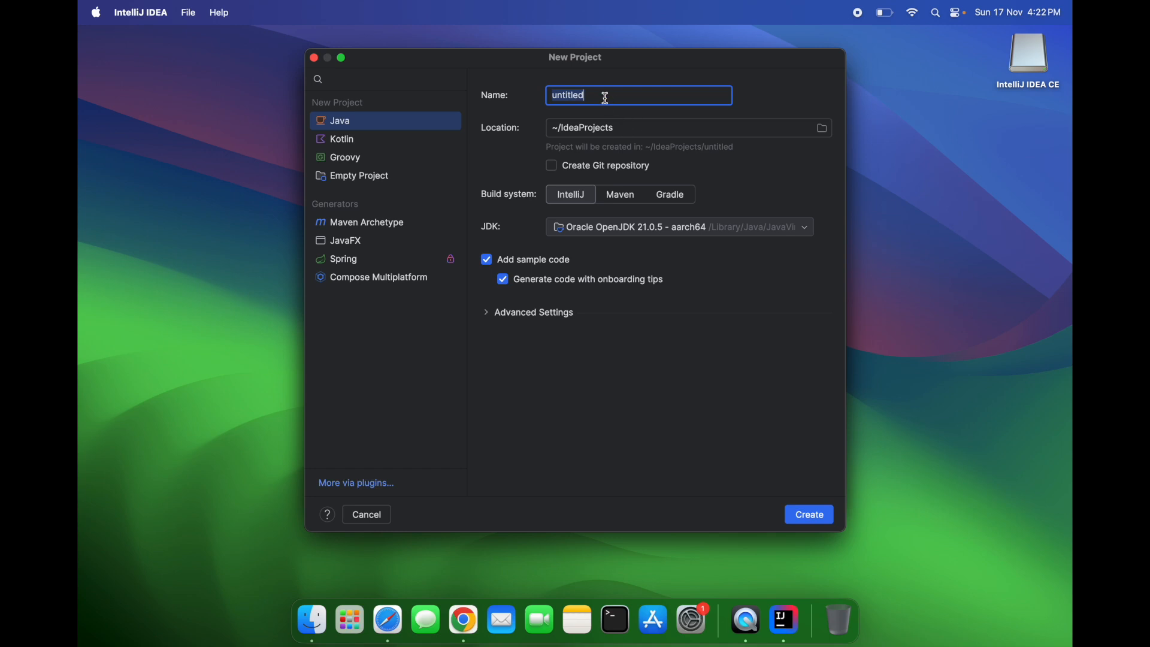
{"action": "type", "text": "demoJAva"}
{"action": "key", "text": "BackSpace"}
{"action": "key", "text": "BackSpace"}
{"action": "key", "text": "BackSpace"}
{"action": "type", "text": "ava"}
{"action": "left_click", "coordinate": [809, 516]}
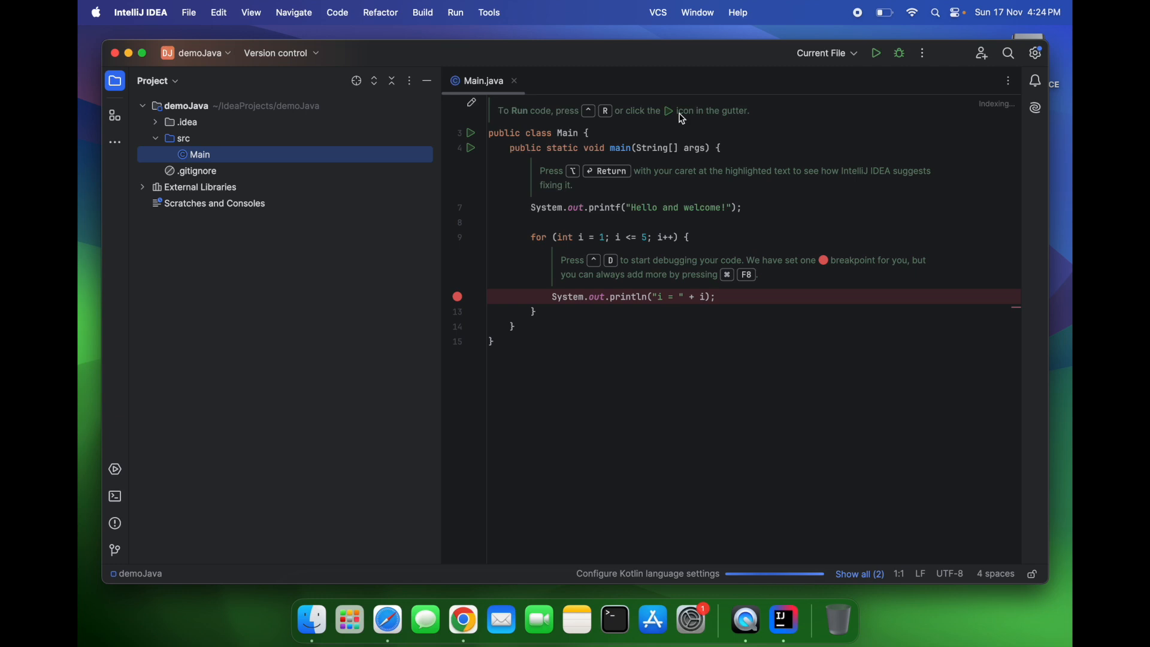
- Remove the breakpoint from the System.out.println line in Main.java
{"action": "left_click", "coordinate": [853, 59]}
{"action": "left_click", "coordinate": [856, 57]}
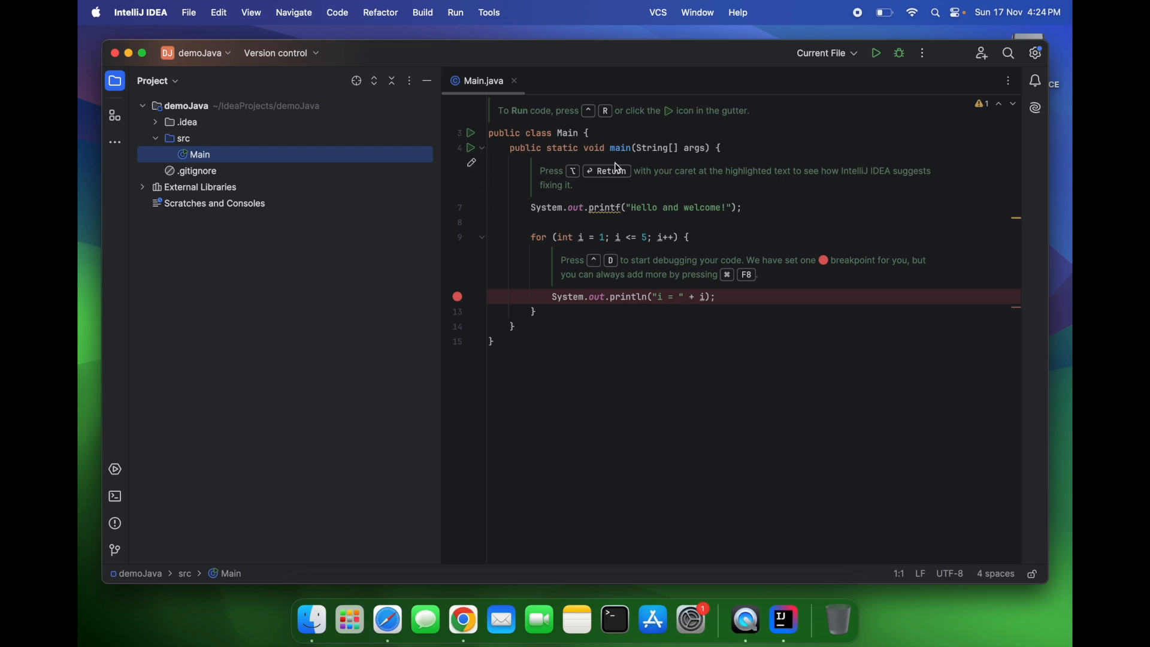
{"action": "left_click", "coordinate": [459, 300]}
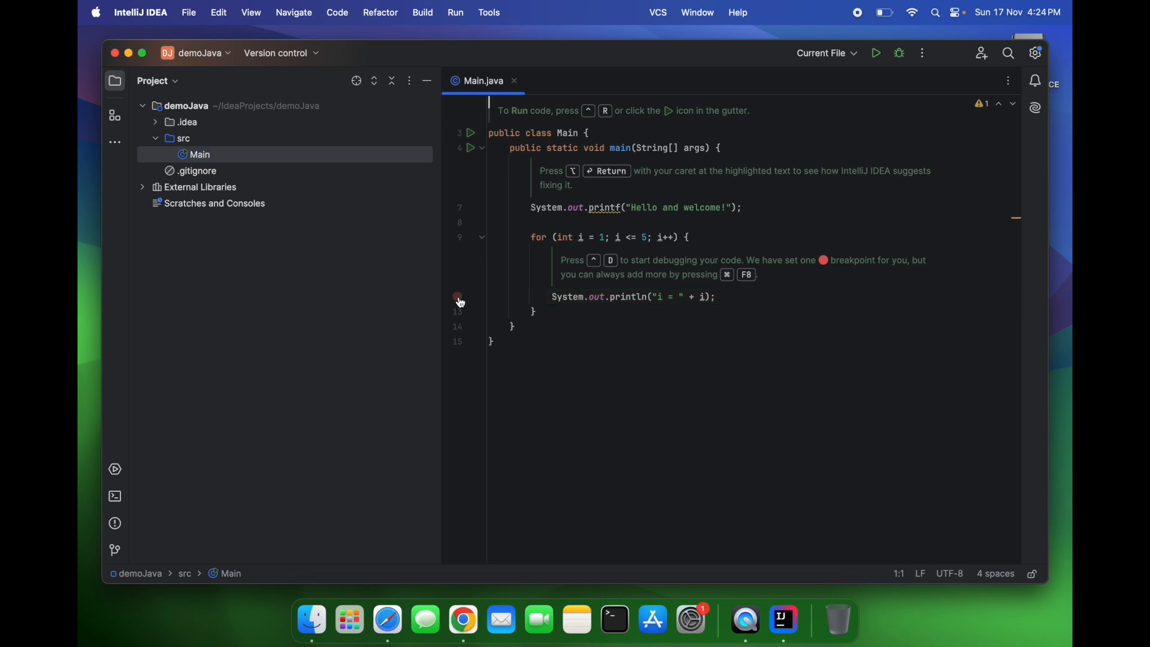
- Run the current file Main.java and review its console output
{"action": "left_click", "coordinate": [876, 58]}
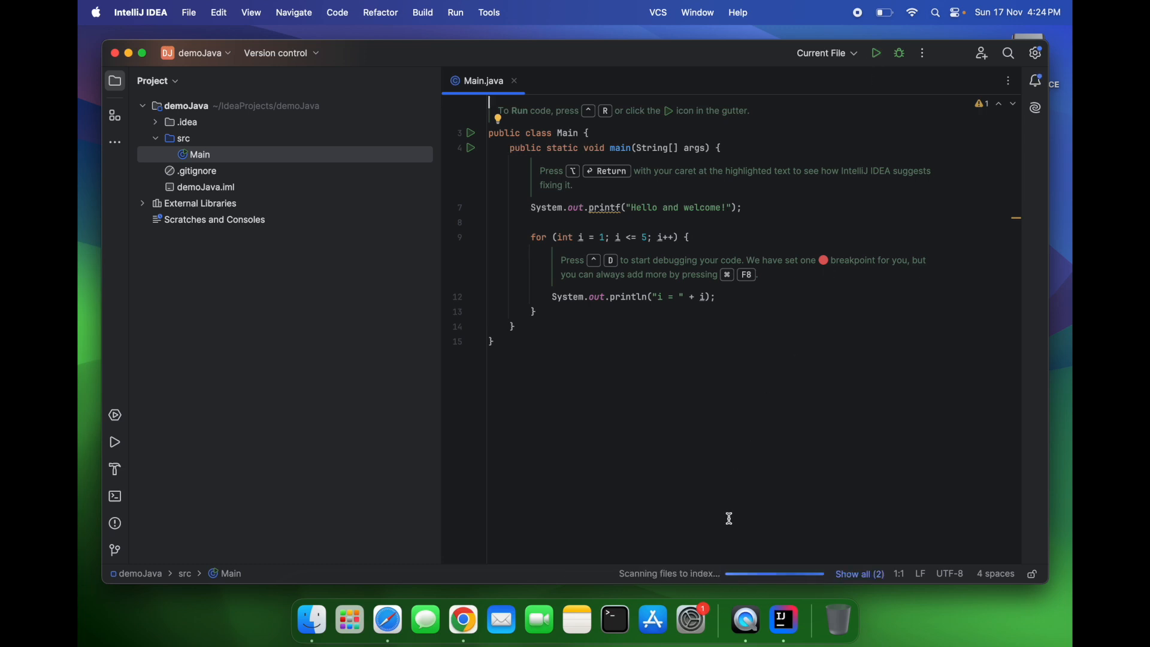
{"action": "scroll", "coordinate": [263, 494], "scroll_direction": "right", "scroll_amount": 1}
{"action": "scroll", "coordinate": [263, 494], "scroll_direction": "up", "scroll_amount": 1}
{"action": "scroll", "coordinate": [263, 494], "scroll_direction": "left", "scroll_amount": 2}
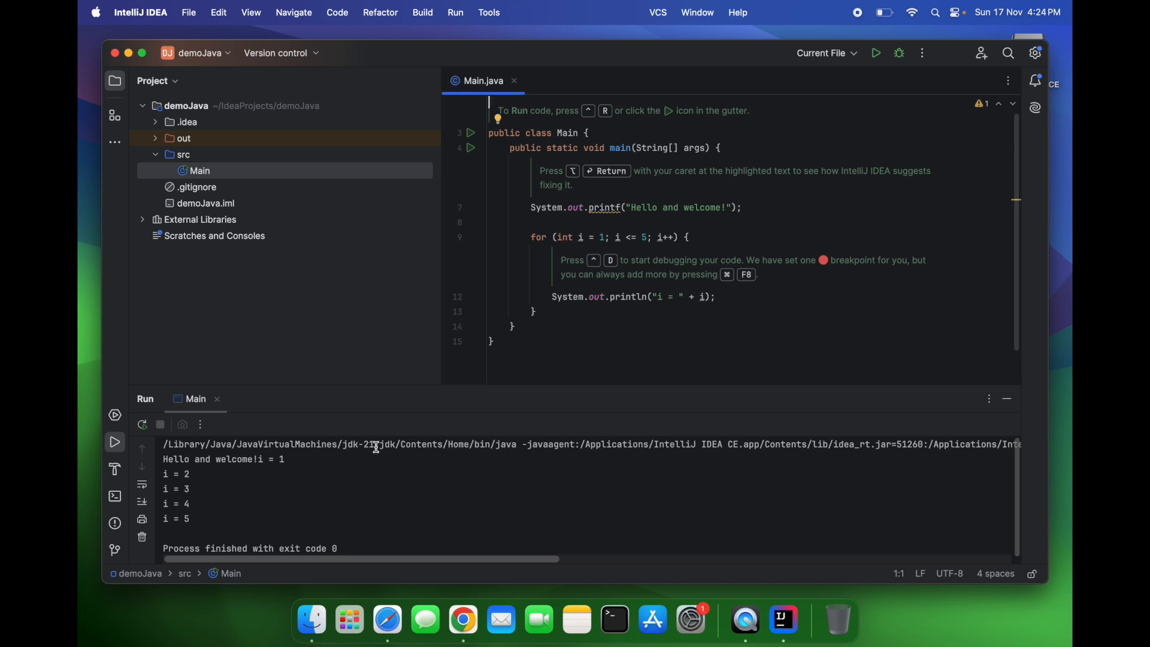
- Read along the long Java command line in the run output and return to the code in Main.java
{"action": "scroll", "coordinate": [419, 450], "scroll_direction": "right", "scroll_amount": 10}
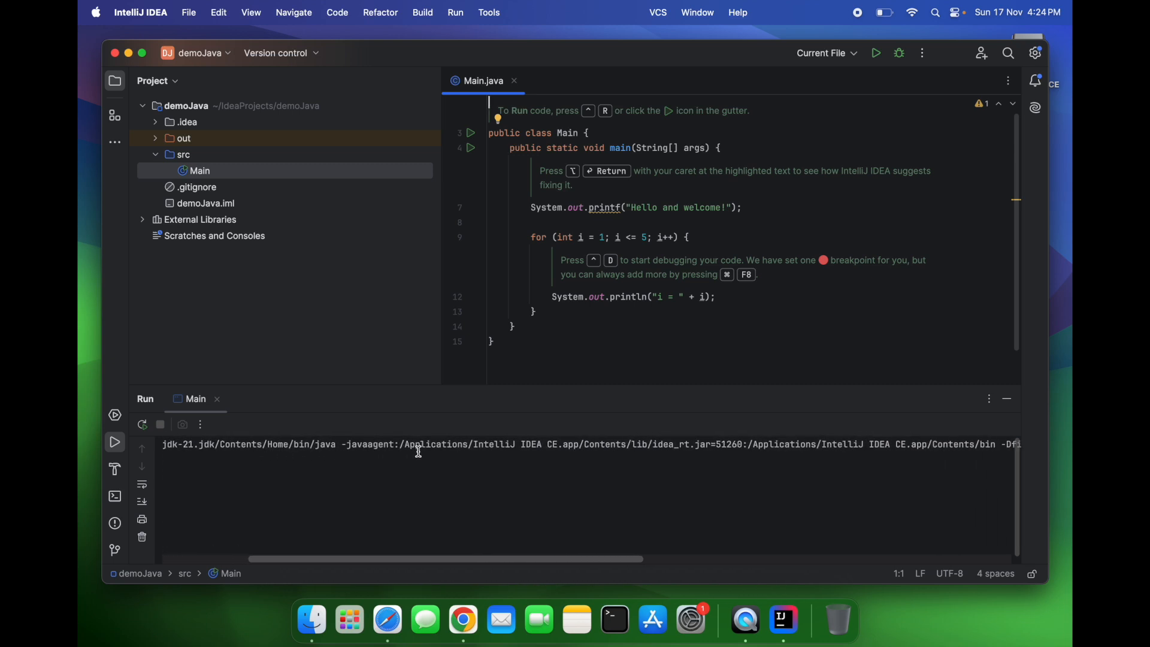
{"action": "scroll", "coordinate": [418, 451], "scroll_direction": "left", "scroll_amount": 10}
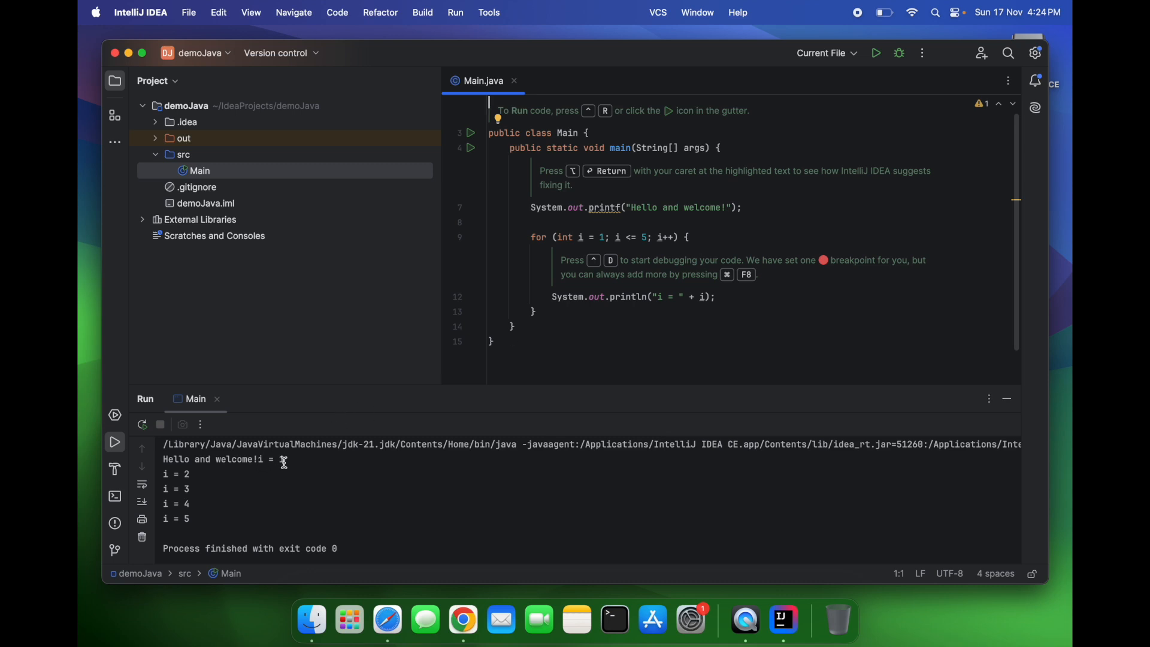
{"action": "left_click", "coordinate": [601, 329]}
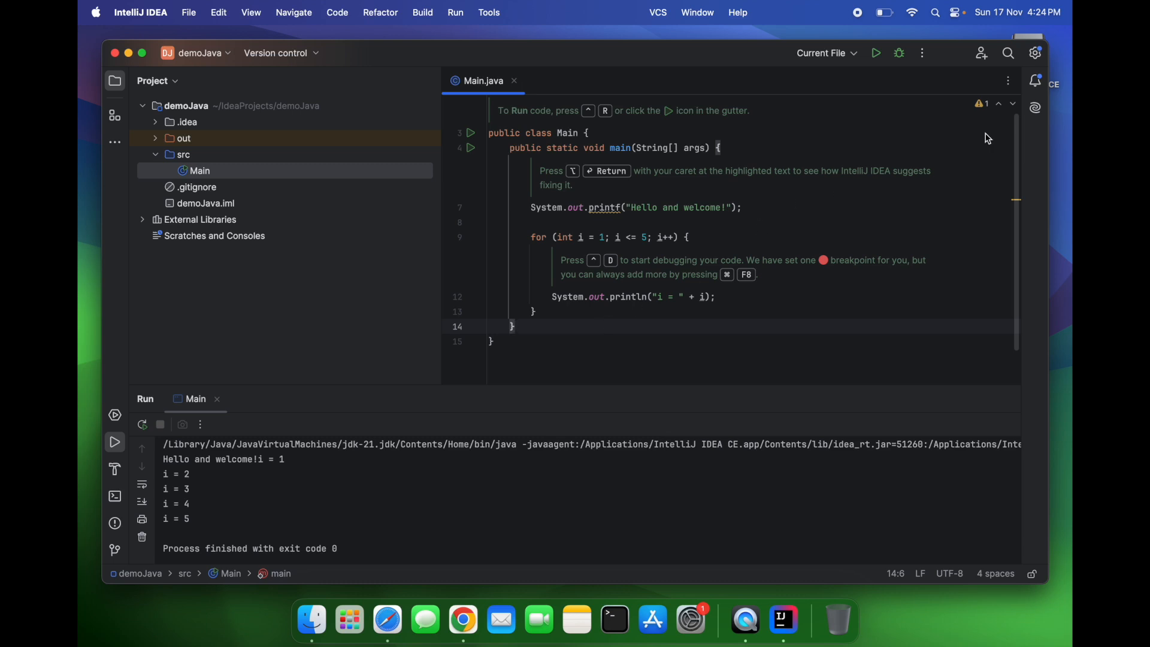
- Look over the Appearance and Version Control pages of the IDE settings and close them without saving
{"action": "left_click", "coordinate": [1041, 55]}
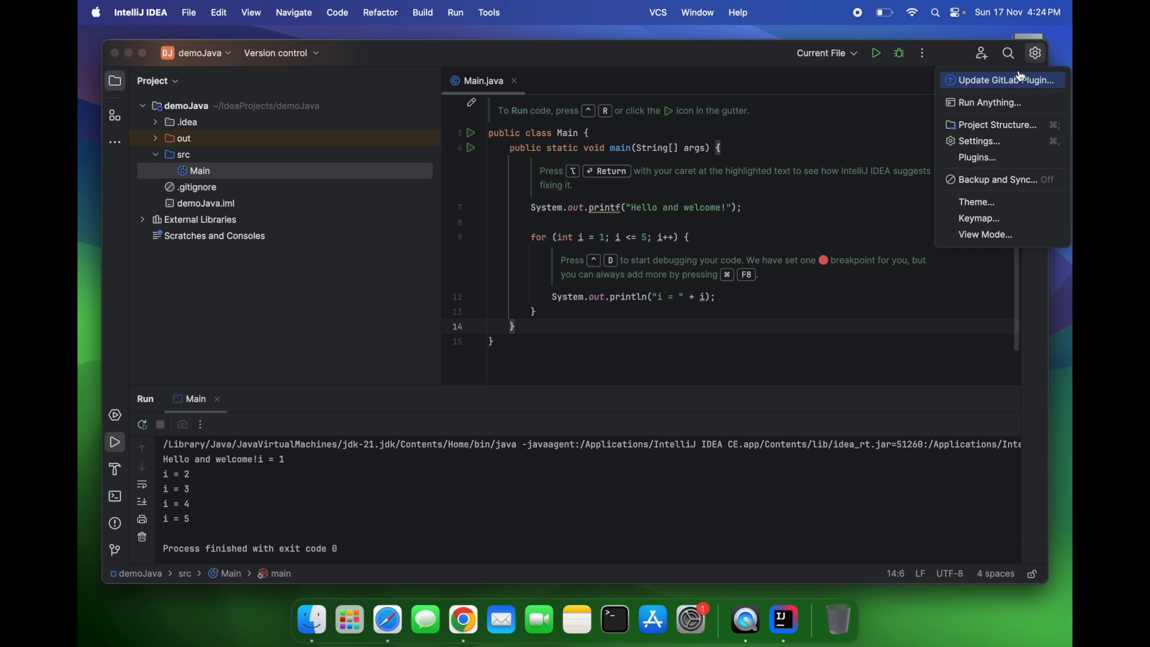
{"action": "left_click", "coordinate": [987, 142]}
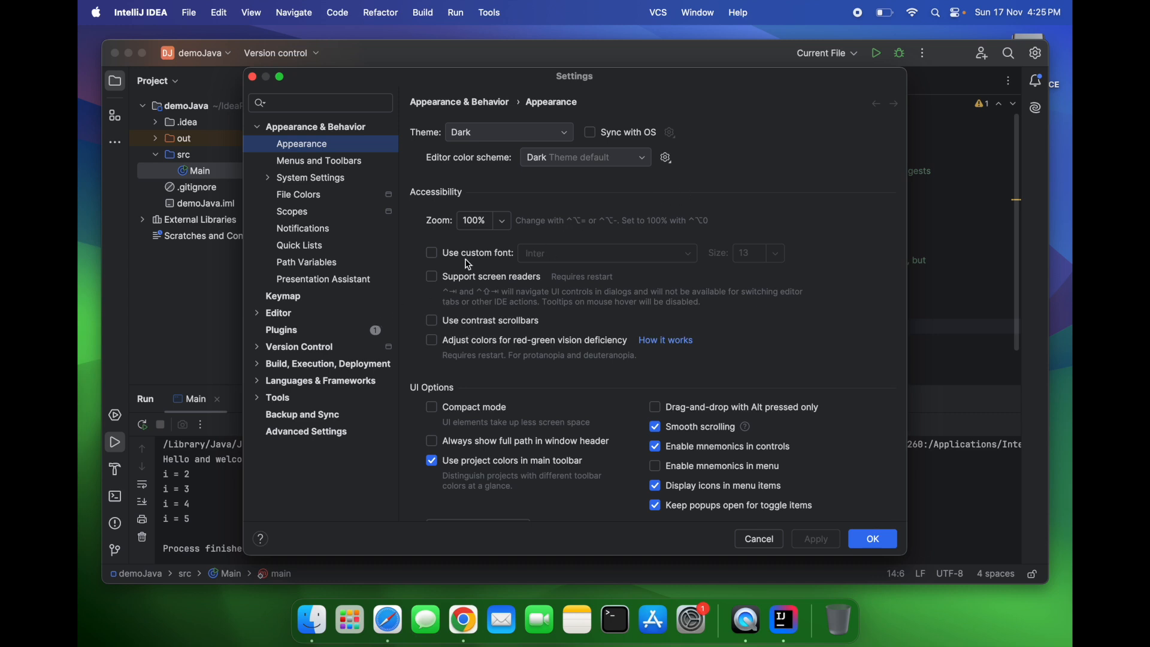
{"action": "scroll", "coordinate": [557, 205], "scroll_direction": "down", "scroll_amount": 1}
{"action": "scroll", "coordinate": [557, 205], "scroll_direction": "down", "scroll_amount": 1}
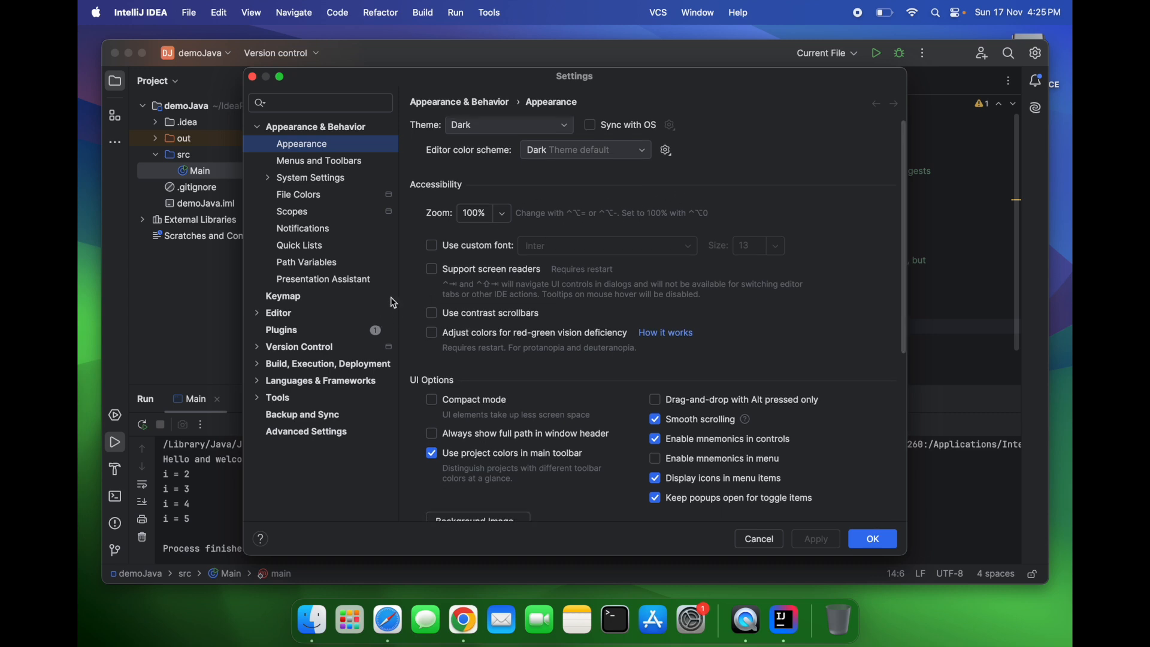
{"action": "left_click", "coordinate": [309, 349]}
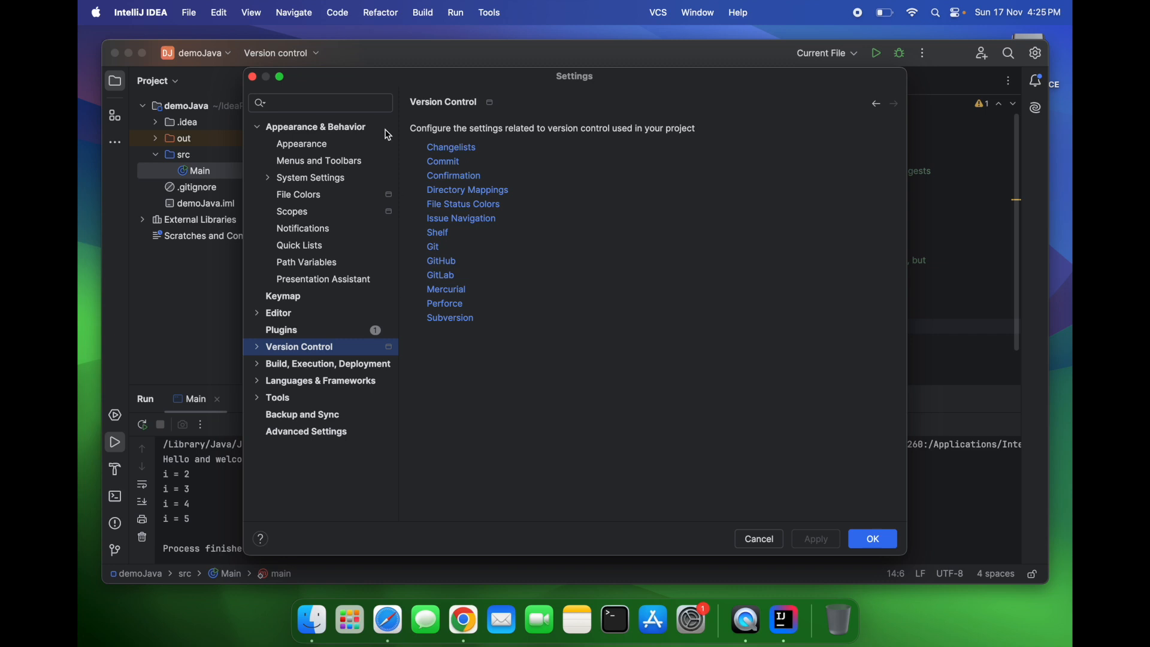
{"action": "left_click", "coordinate": [762, 542]}
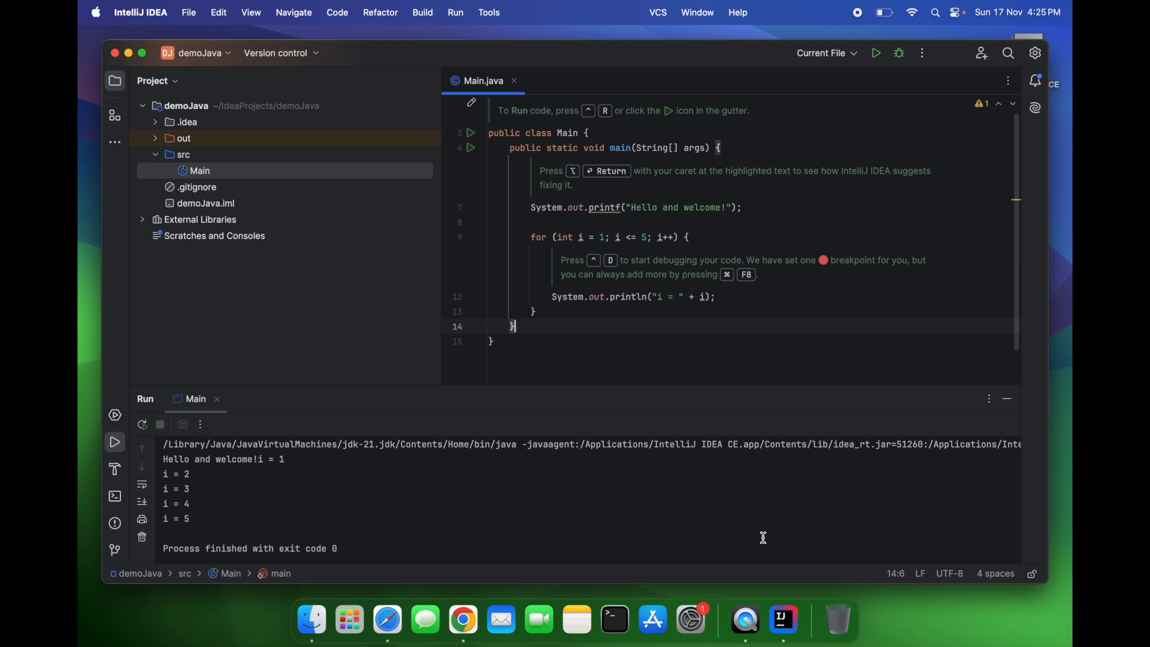